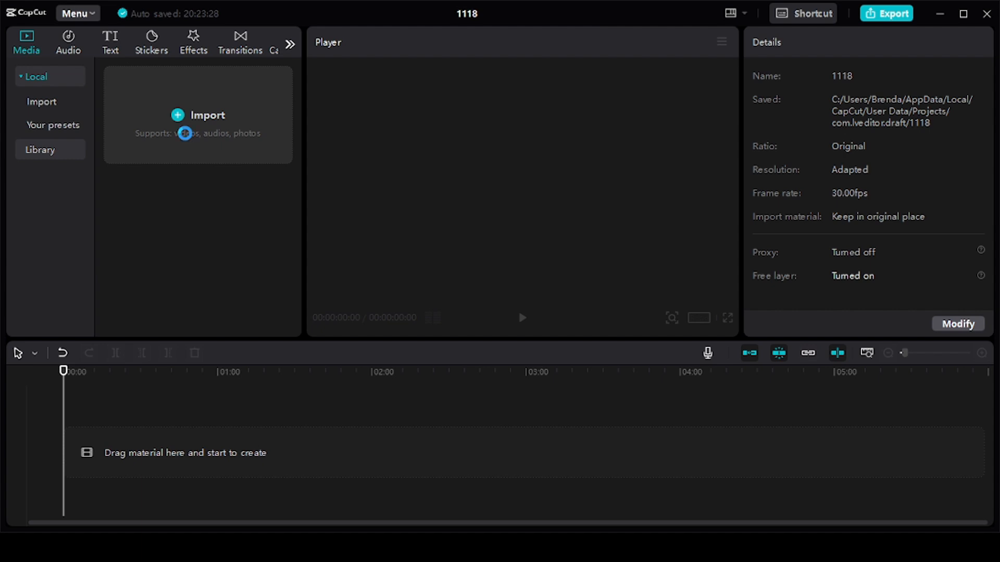
Import BrenNicet.mp4 into the project and place it on the empty timeline
click(186, 134)
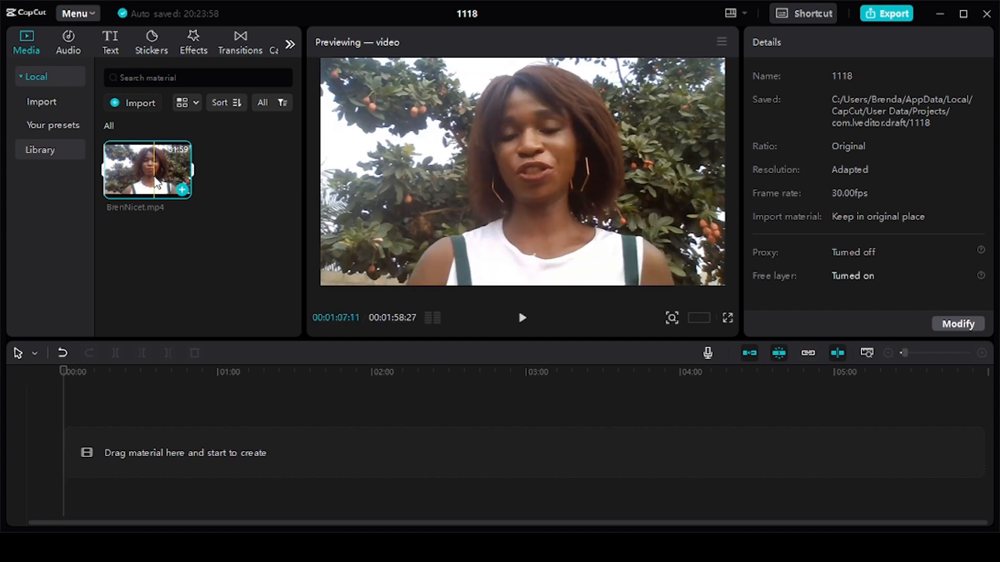
drag(156, 184, 151, 431)
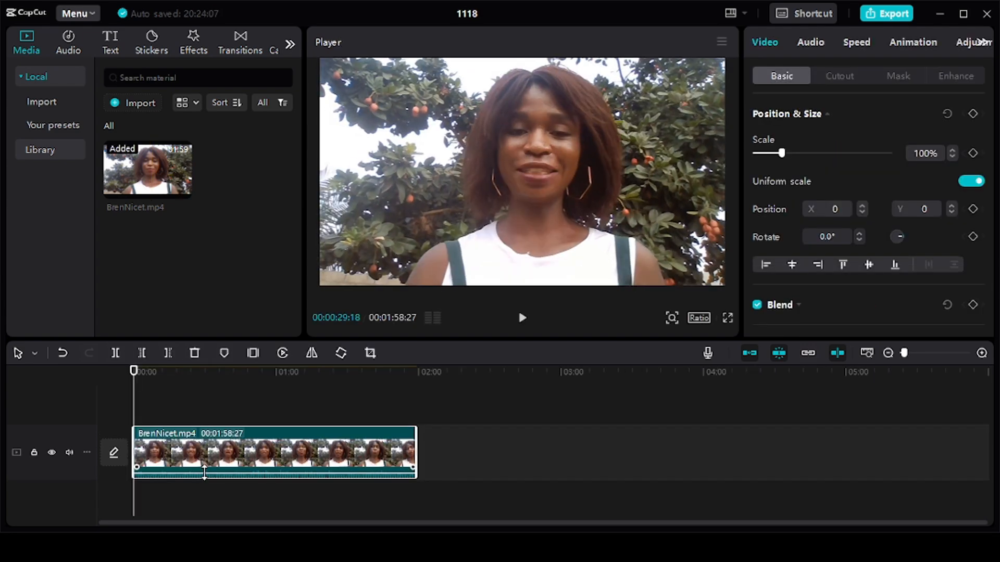
key(Delete)
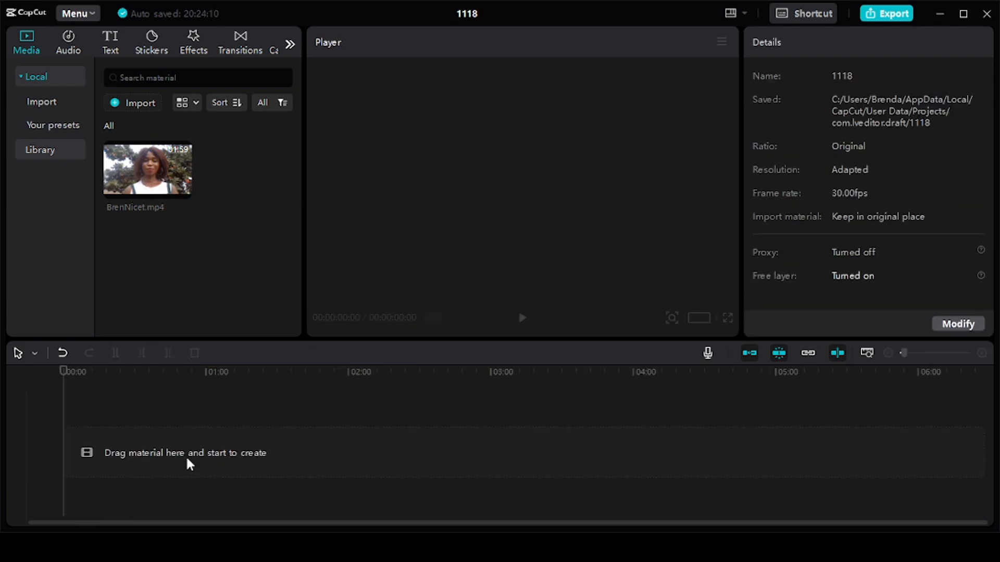
mouse_move(183, 195)
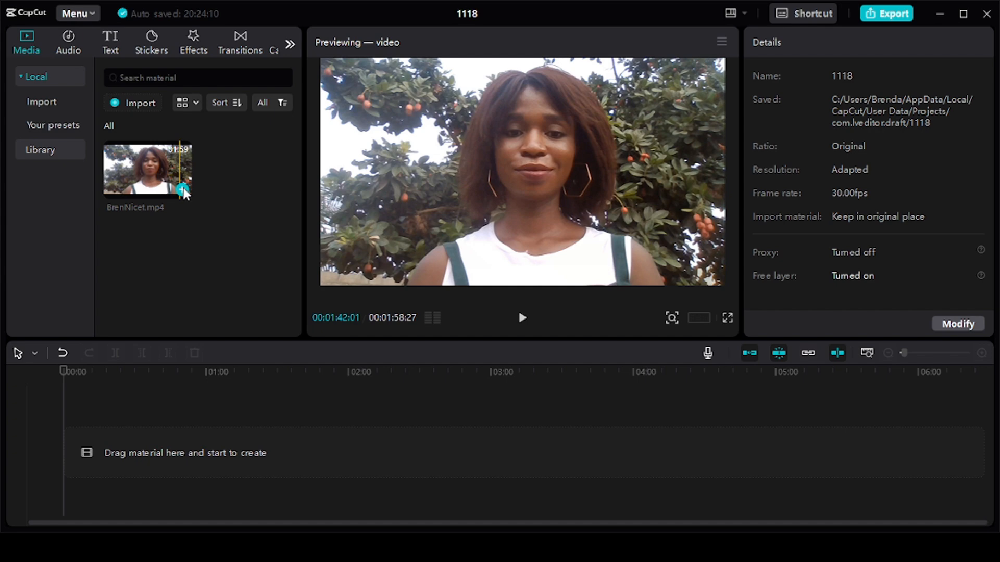
click(182, 191)
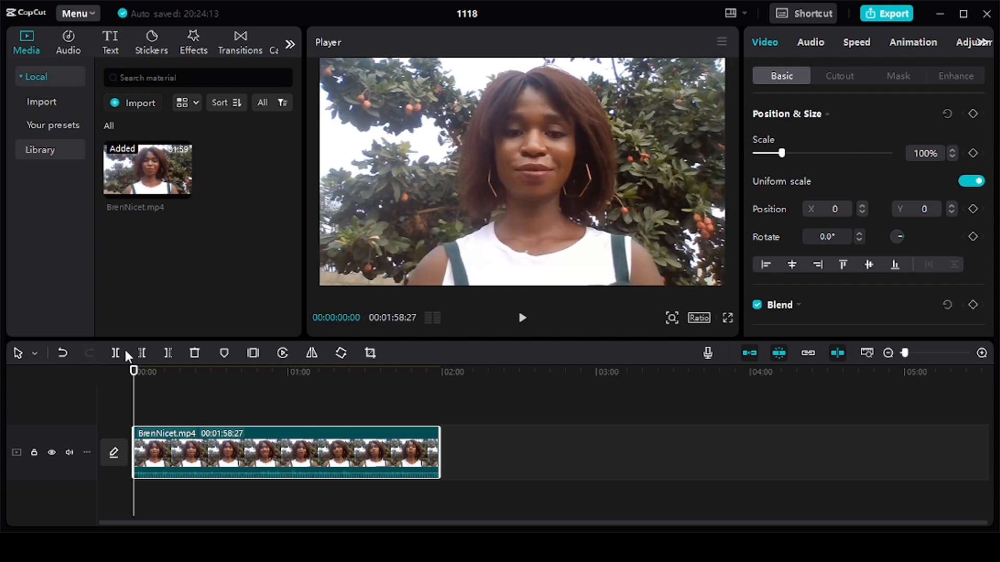
Try splitting the clip at 00:00:38:14, select its first segment, and undo the split
click(232, 381)
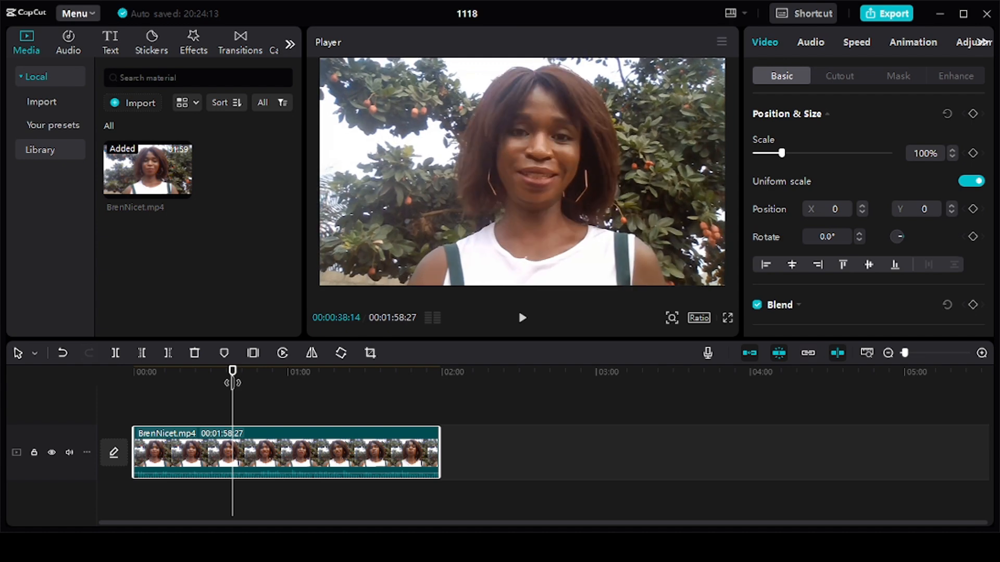
click(116, 352)
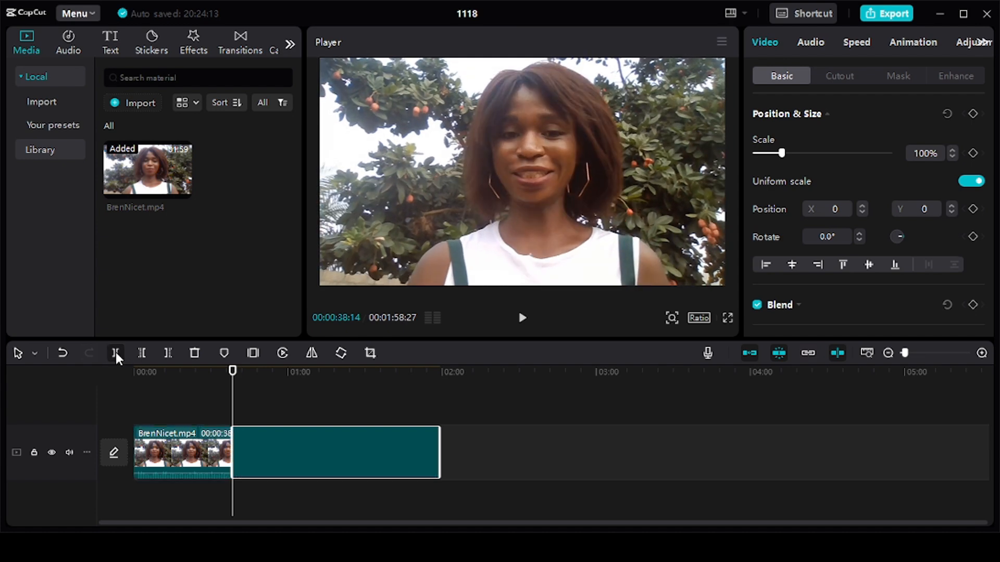
click(196, 461)
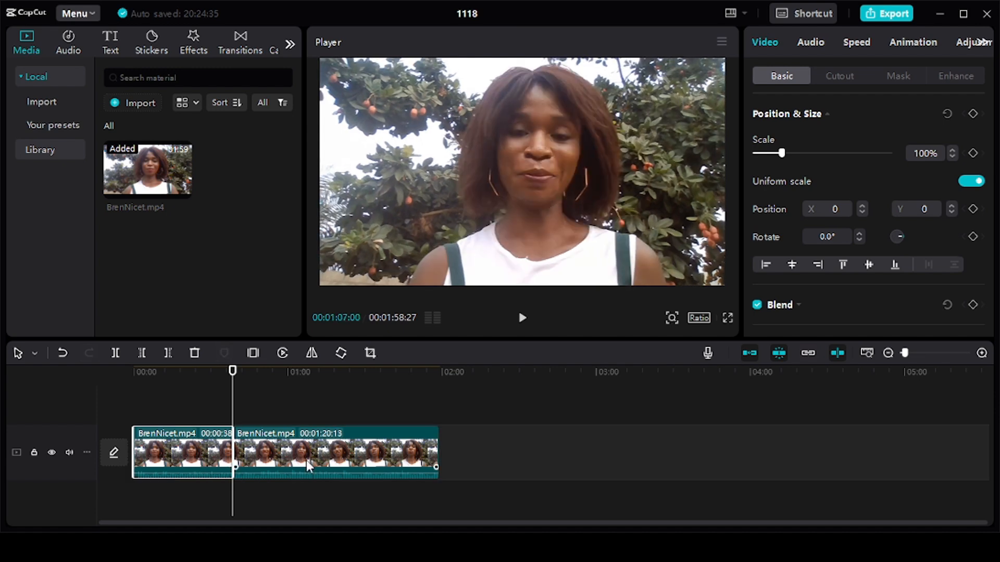
click(68, 356)
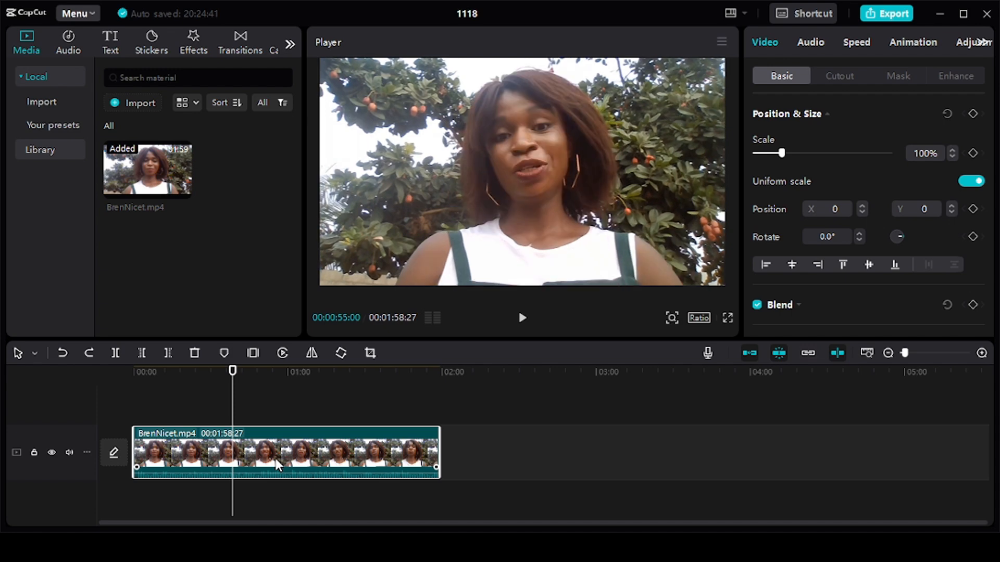
Try trimming away the footage before 00:01:04:04 and the footage after 00:00:54:23, undoing each trim
click(299, 415)
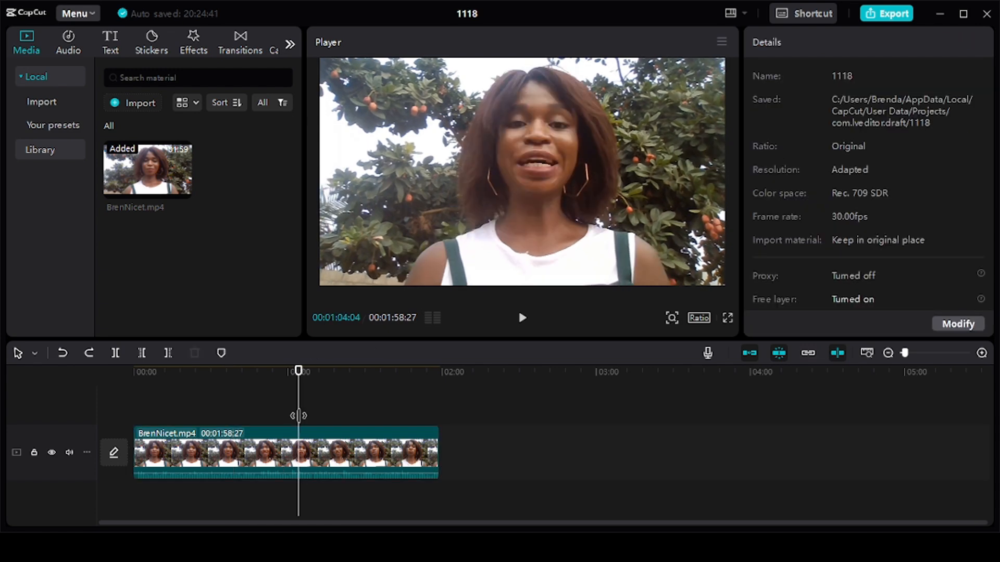
click(140, 352)
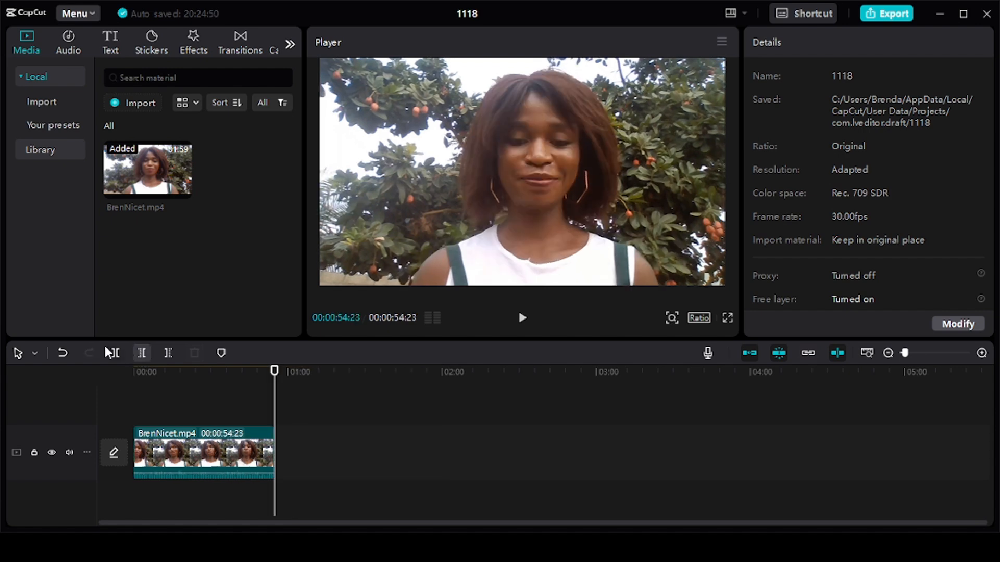
click(63, 353)
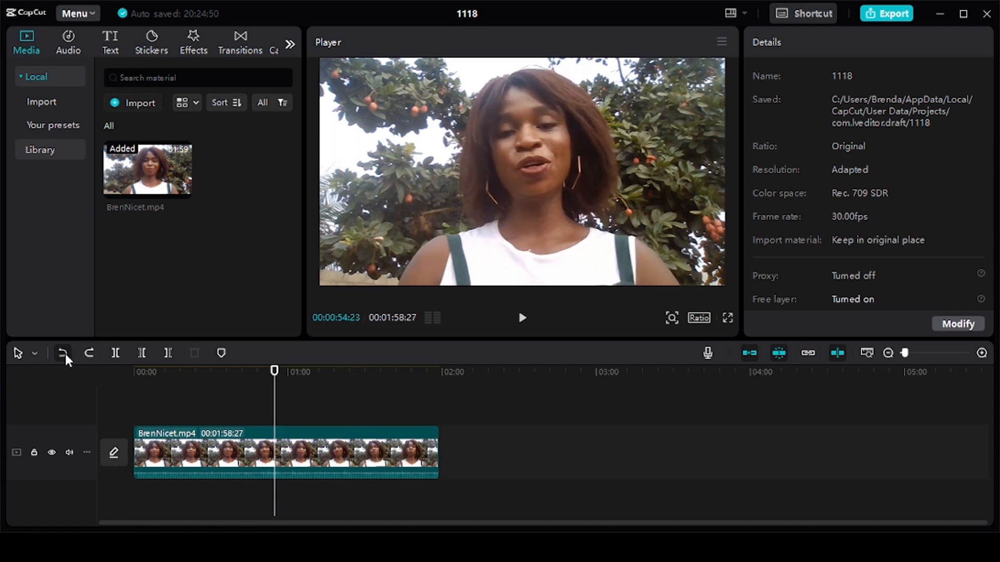
click(167, 355)
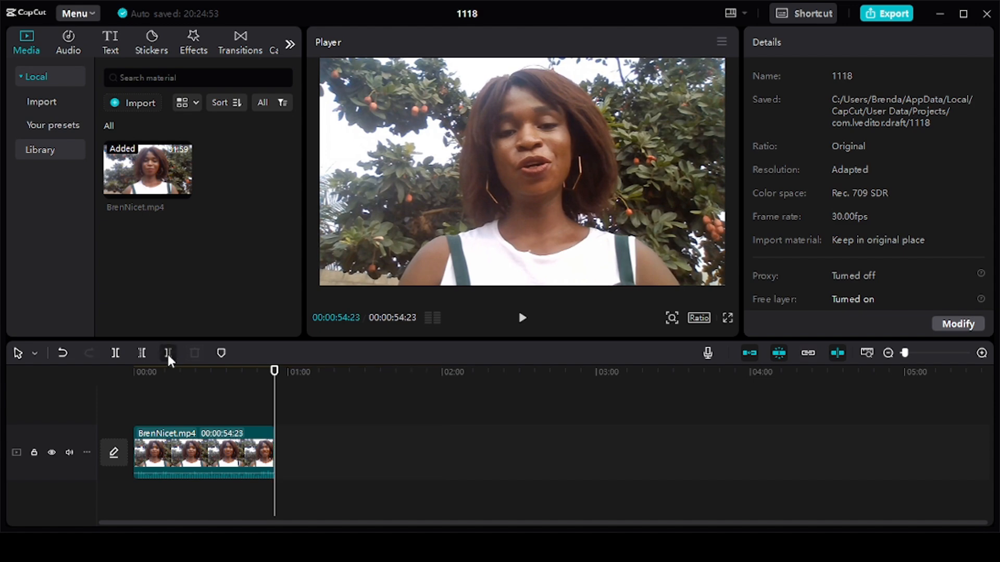
click(63, 353)
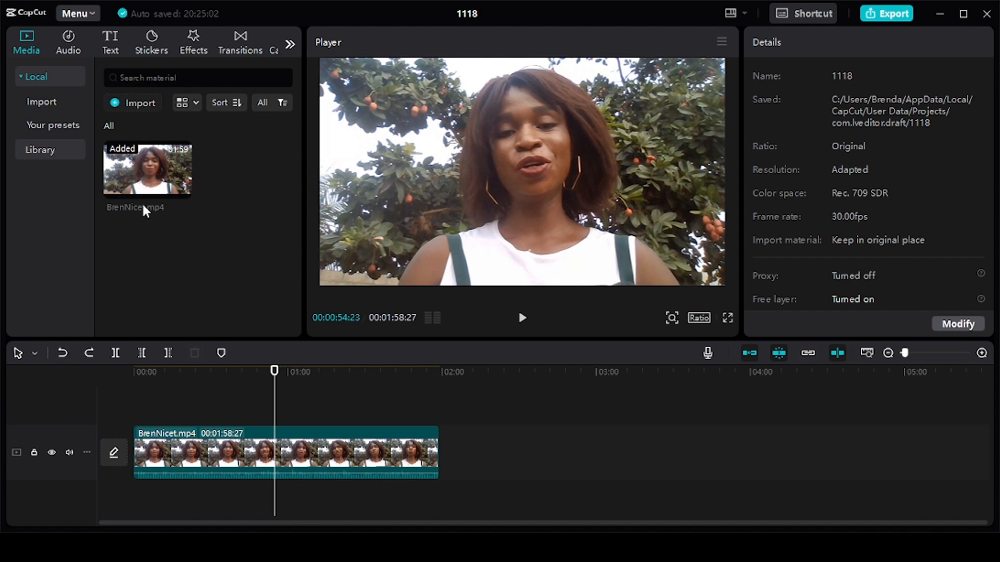
Add a default text layer at 00:00:54:23 and change its wording to "have fun"
click(114, 51)
mouse_move(144, 114)
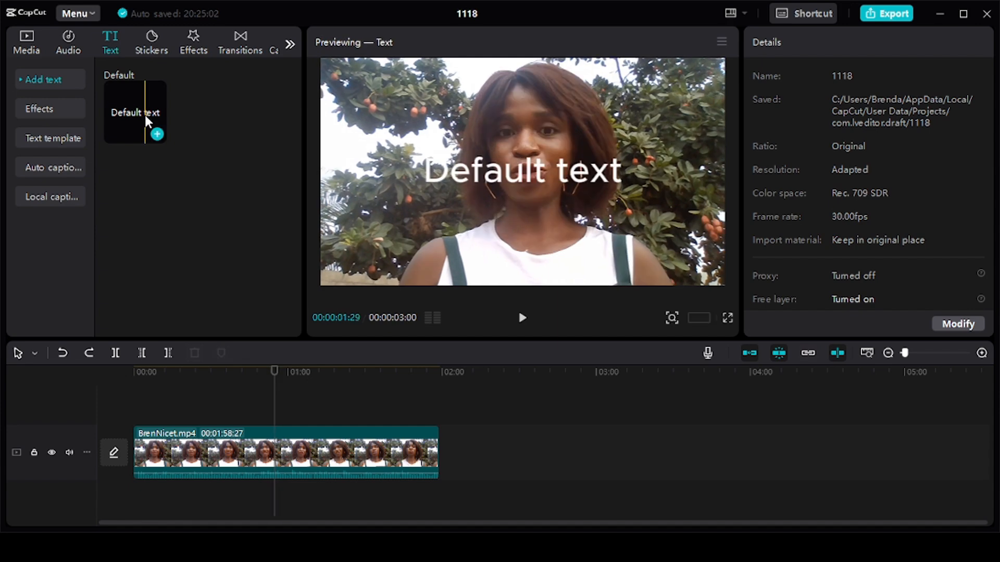
click(157, 135)
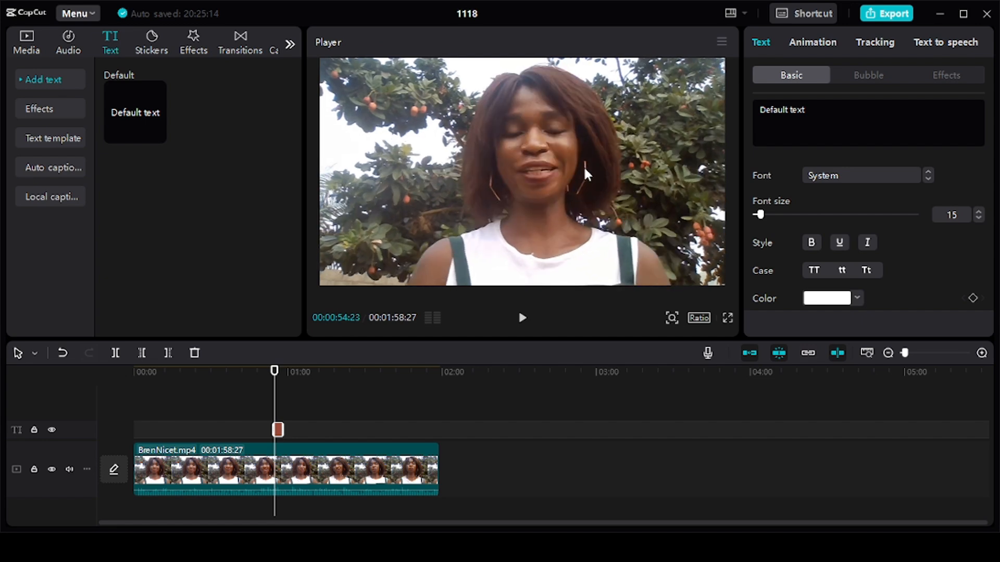
double_click(620, 173)
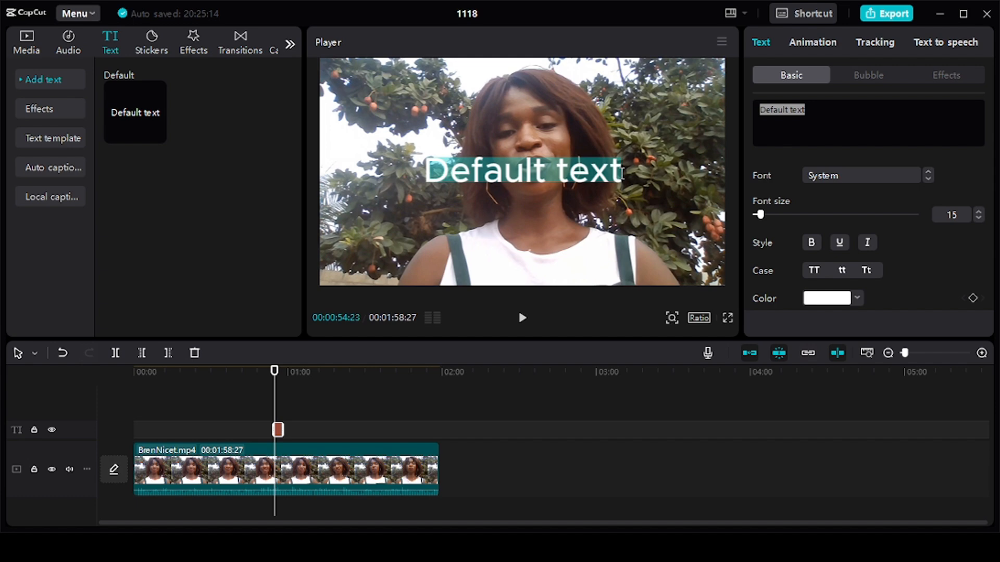
text(hu)
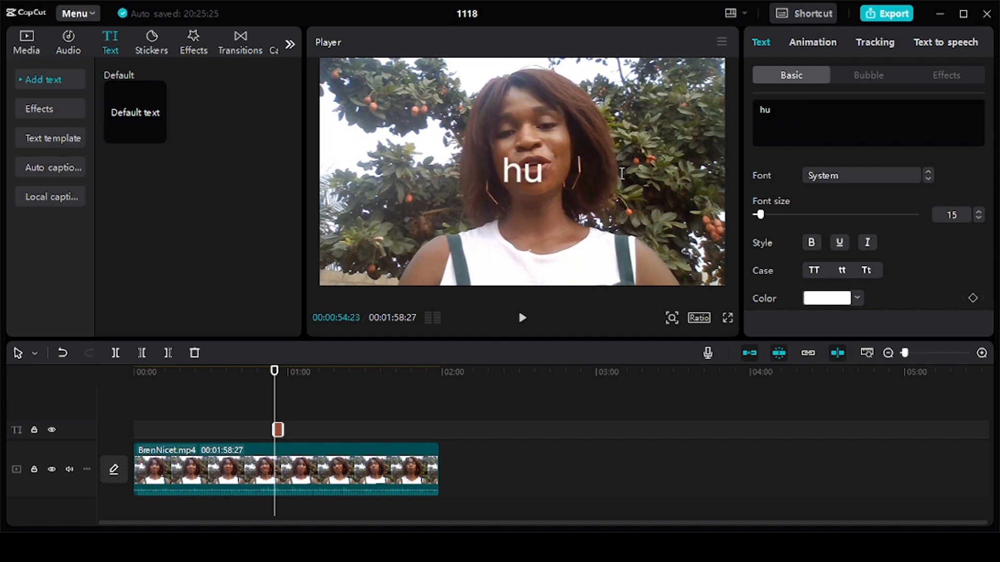
key(BackSpace)
text(ave fun)
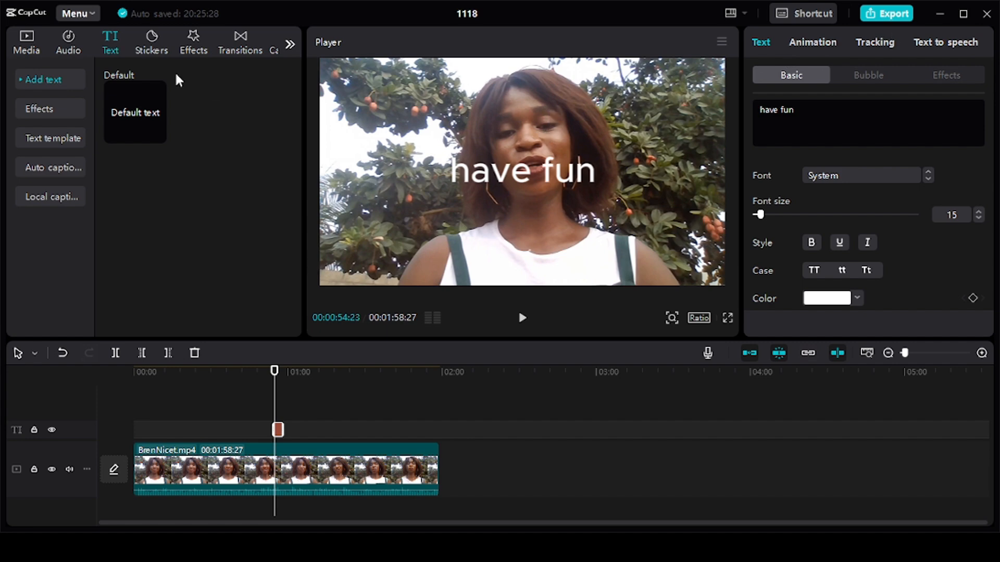
Open the video effects library and try to apply the trending Blur effect to the clip
click(153, 46)
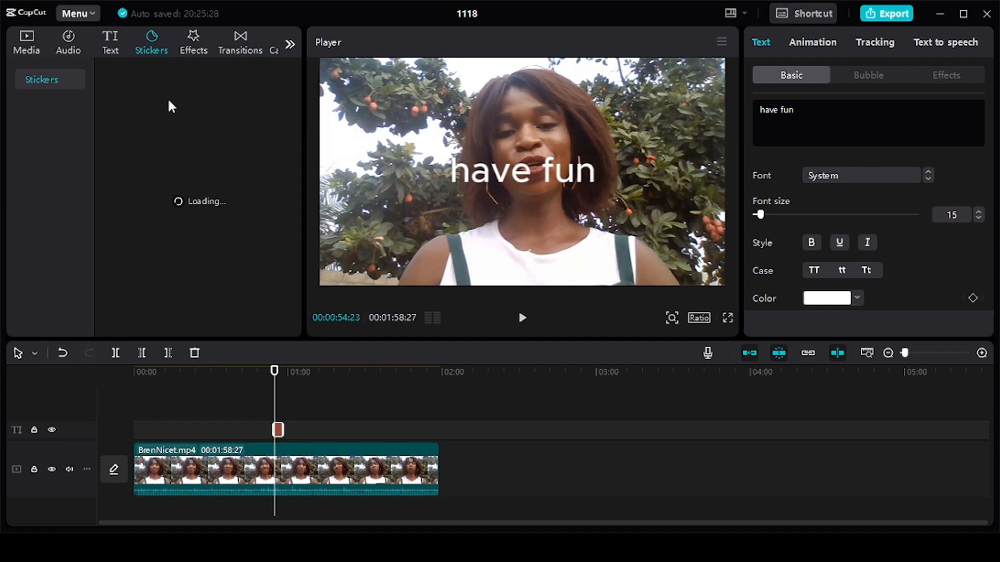
click(194, 49)
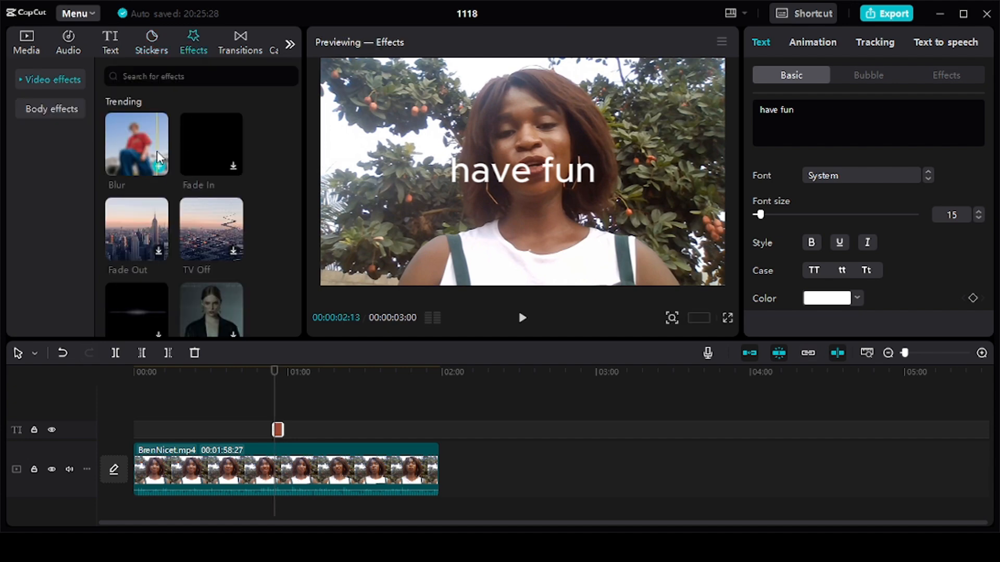
drag(157, 151, 239, 453)
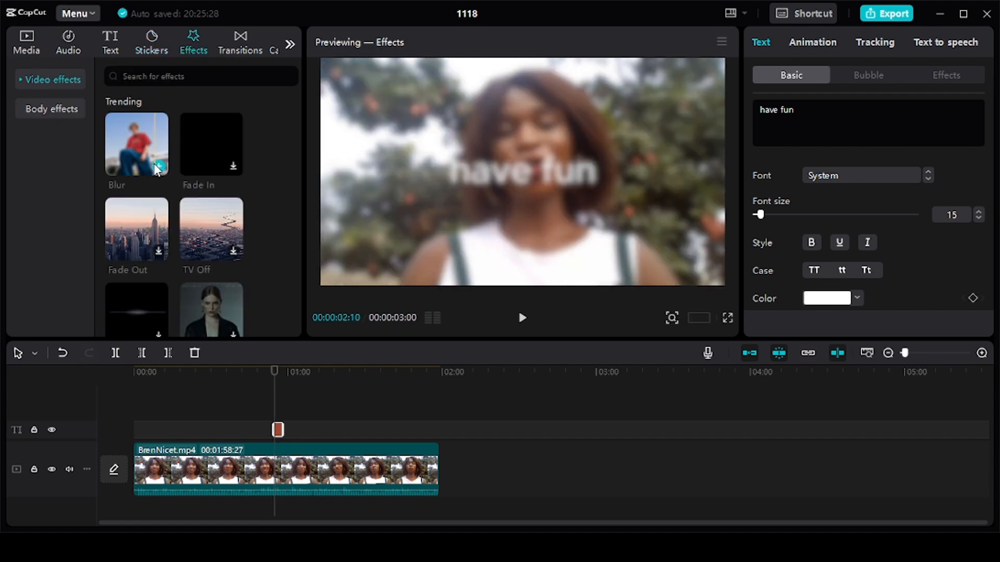
Split the video clip at 00:00:19:03
click(239, 453)
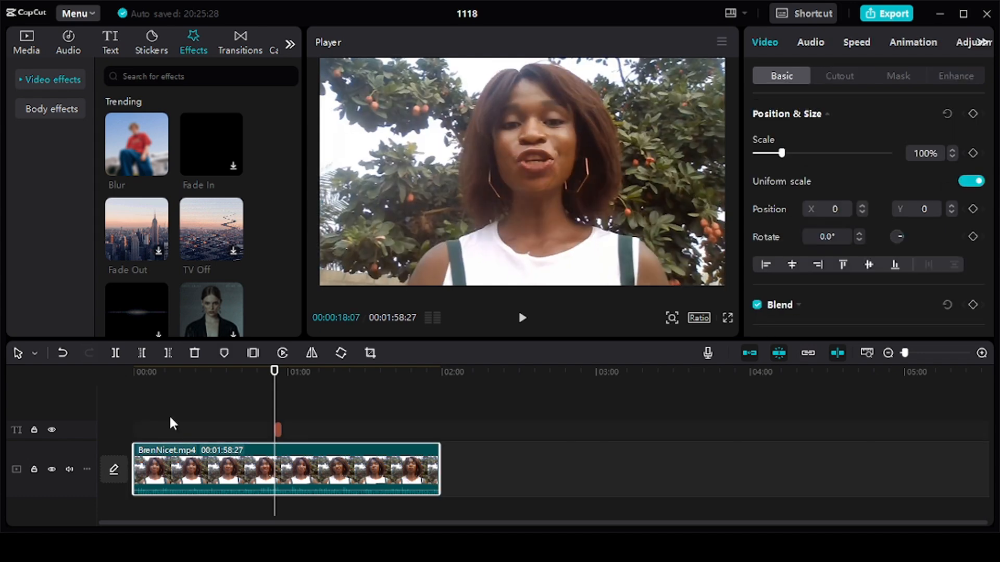
click(182, 383)
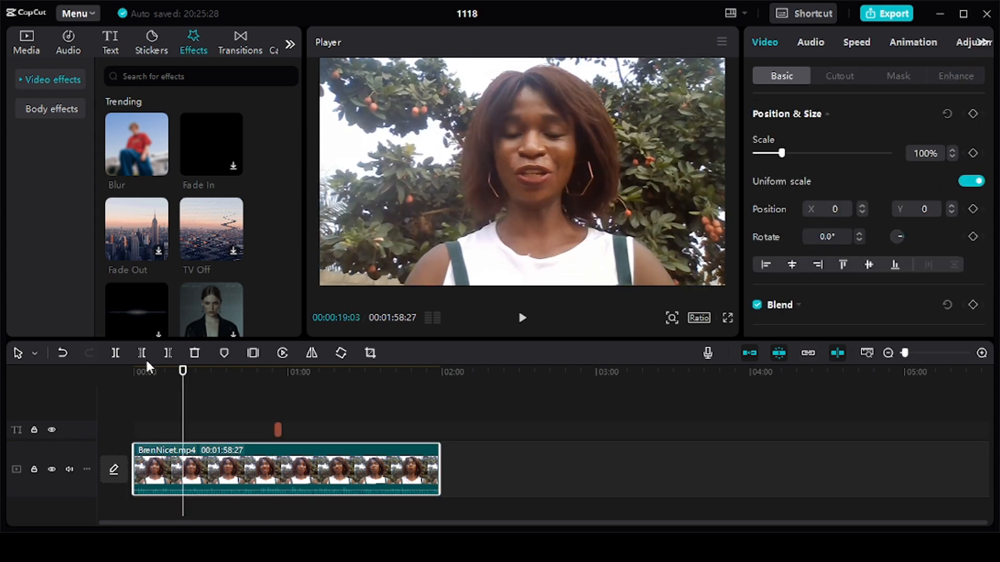
click(114, 354)
Place the Blur effect above the first clip segment at about 00:00:06:17 and briefly preview playback there
mouse_move(134, 151)
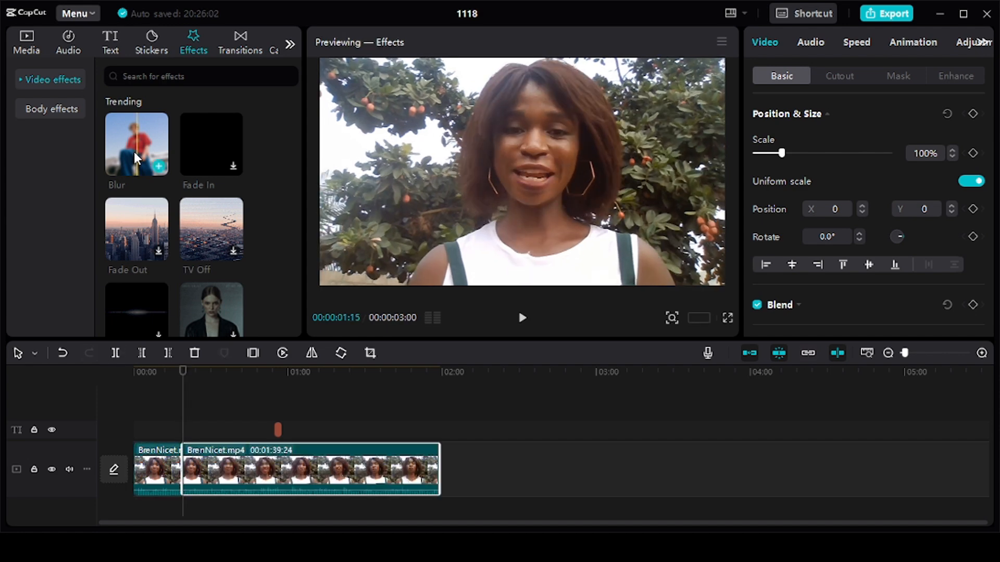
drag(133, 146, 153, 440)
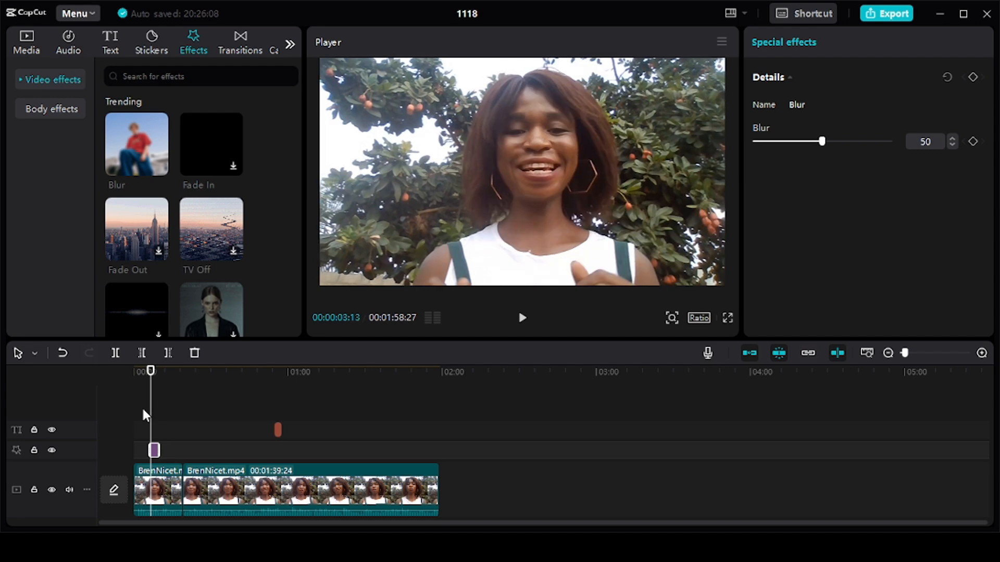
click(143, 415)
click(144, 414)
key(space)
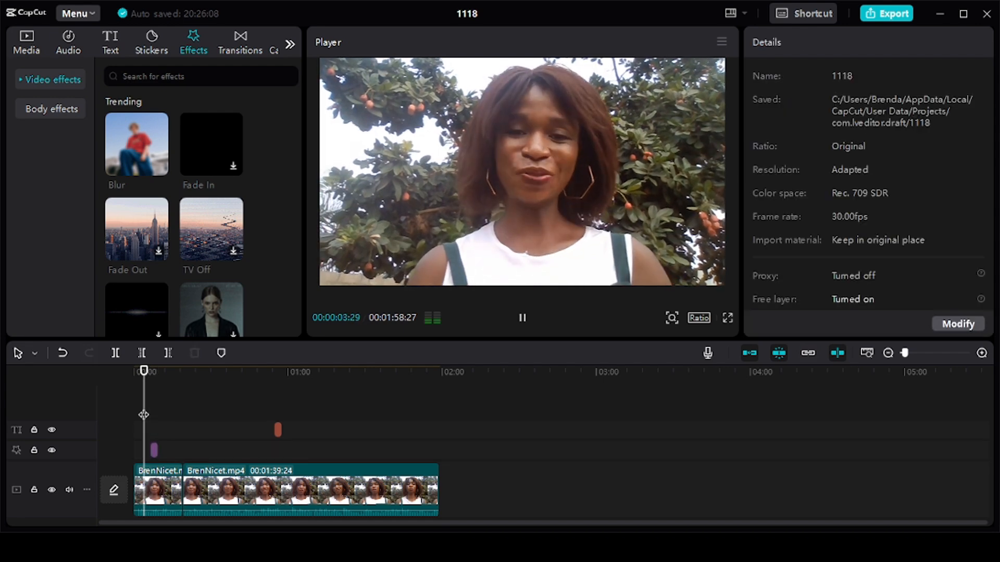
key(space)
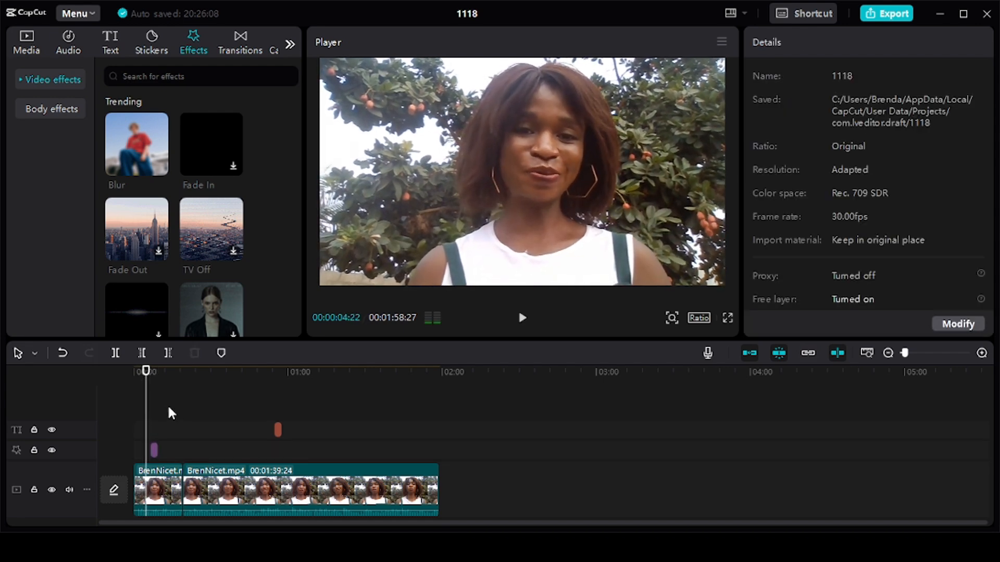
click(157, 428)
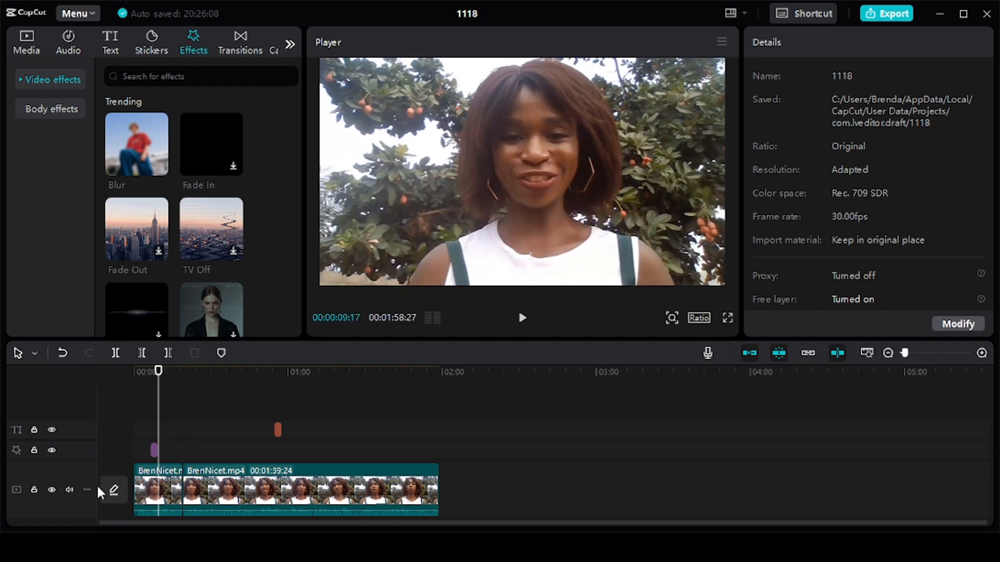
Mute the main video track and play back the section covered by the Blur effect
click(69, 490)
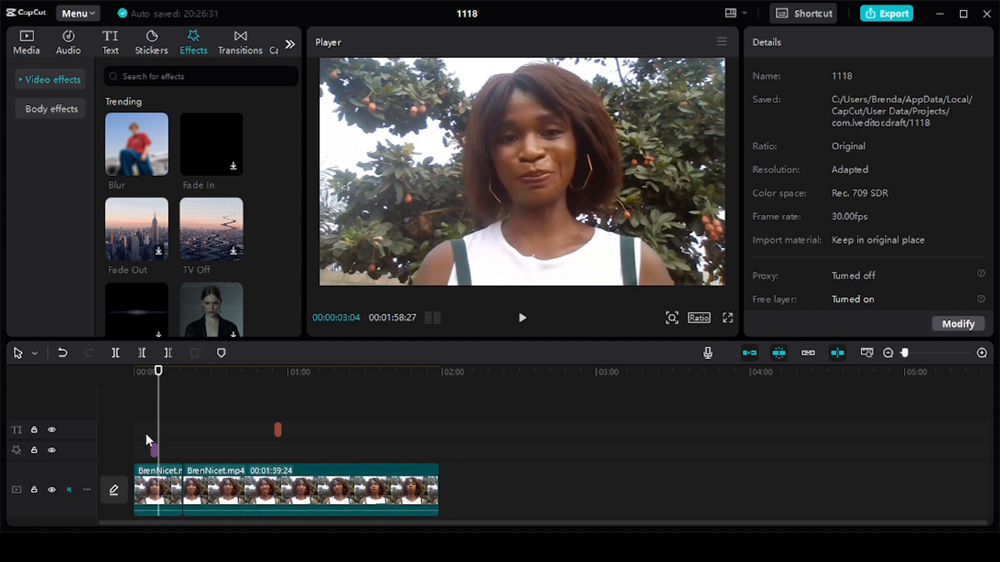
click(150, 437)
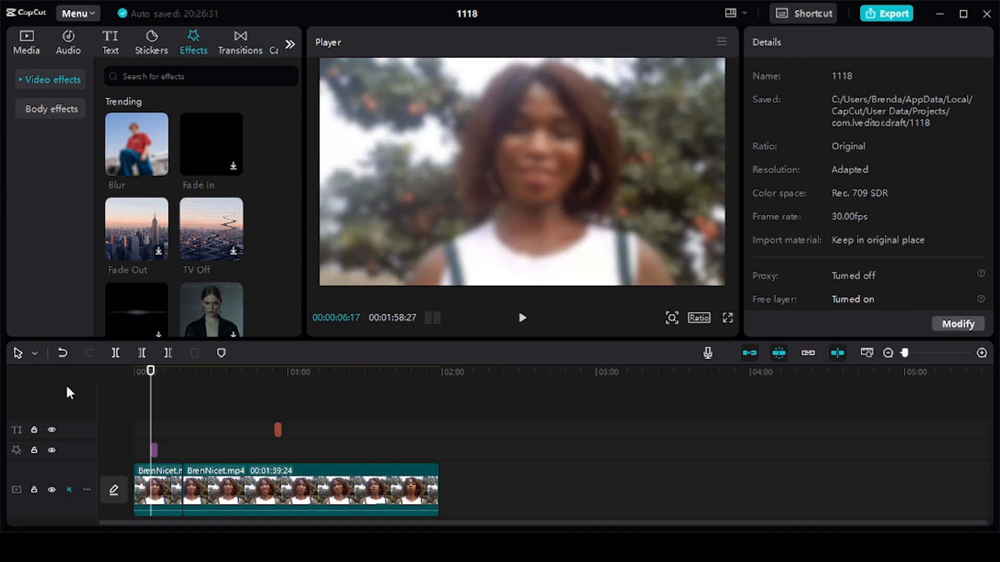
key(space)
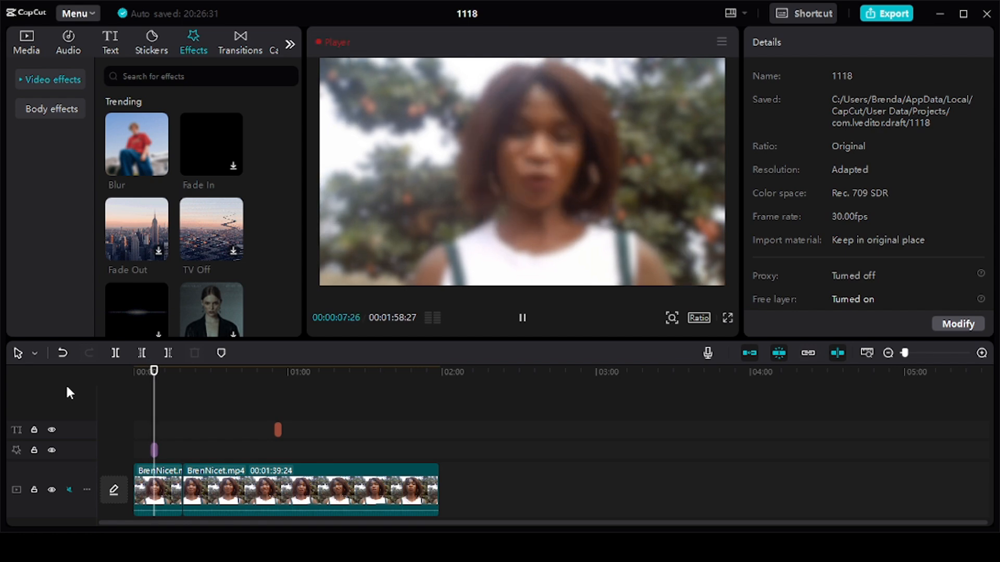
key(space)
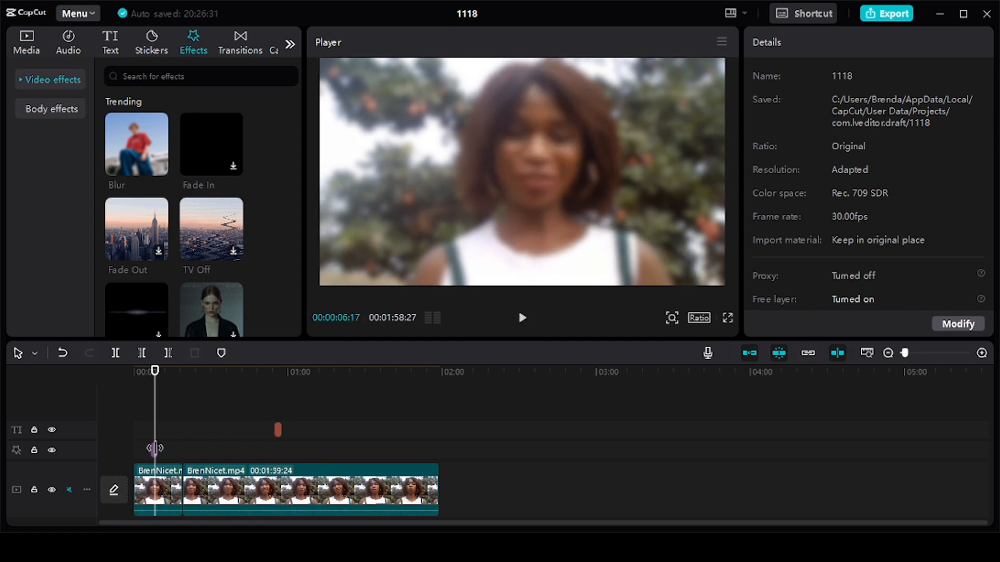
Set the intensity of the Blur effect on the timeline to 30
click(154, 451)
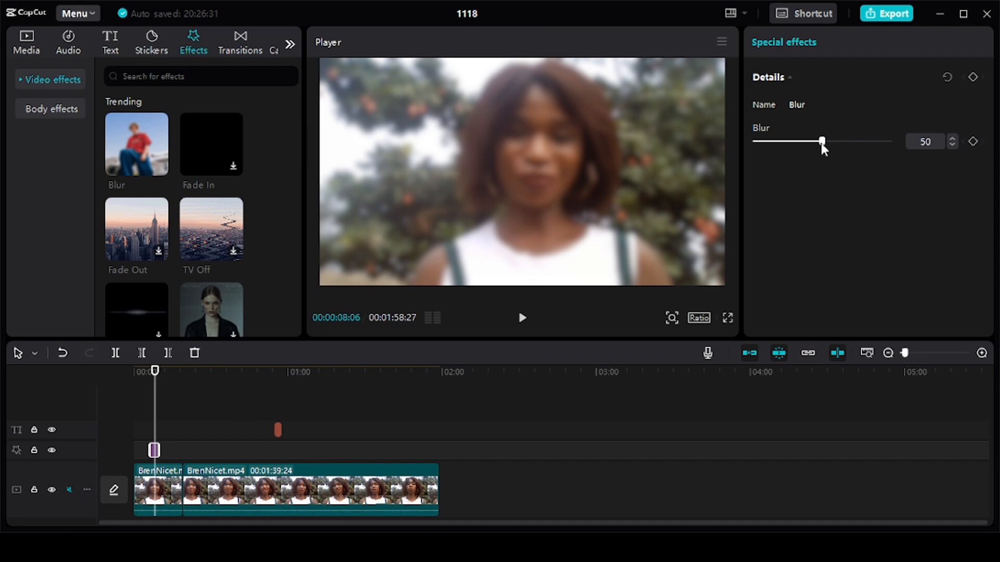
drag(820, 143, 844, 148)
click(790, 144)
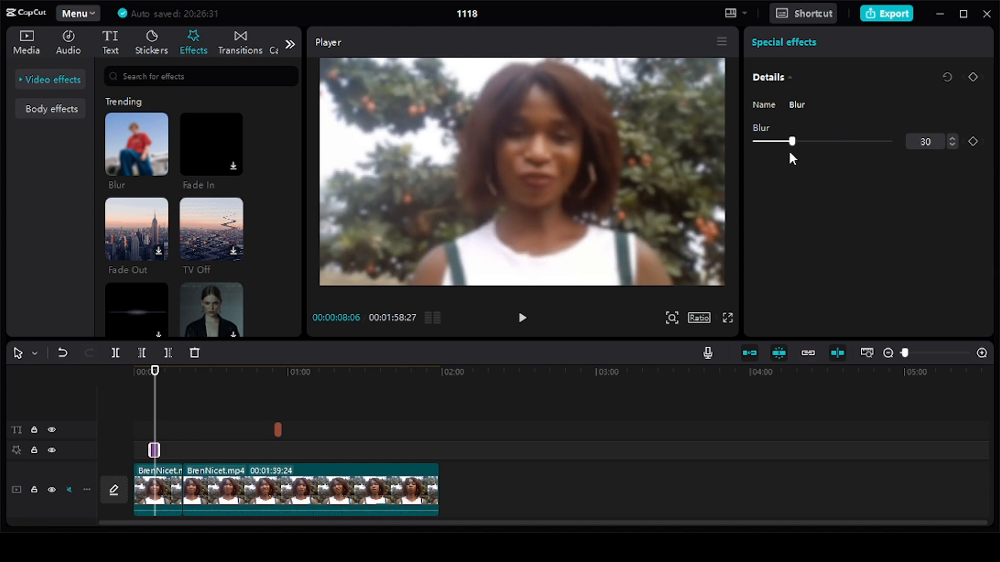
Open the transitions library and delete the Blur effect from the timeline
click(241, 47)
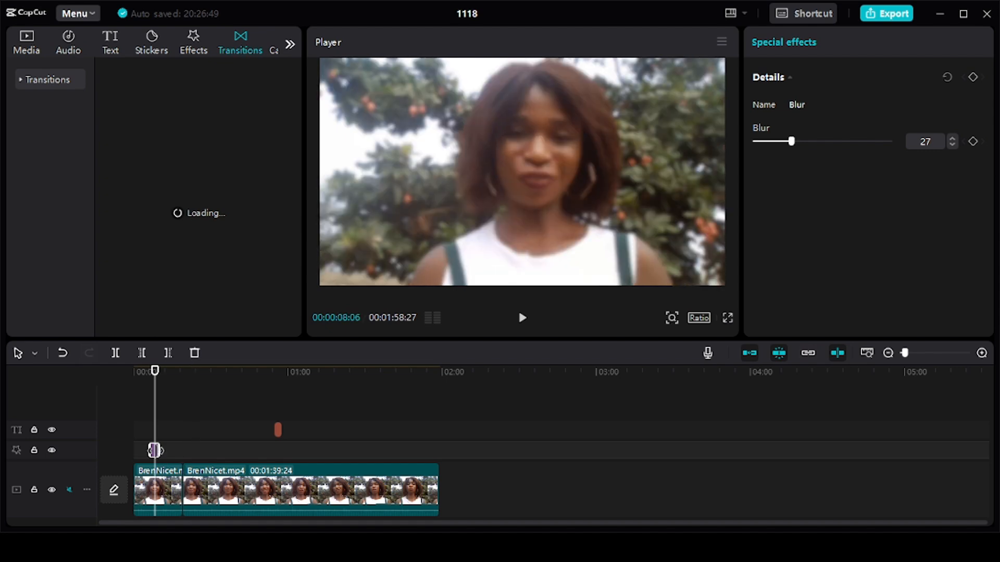
key(Delete)
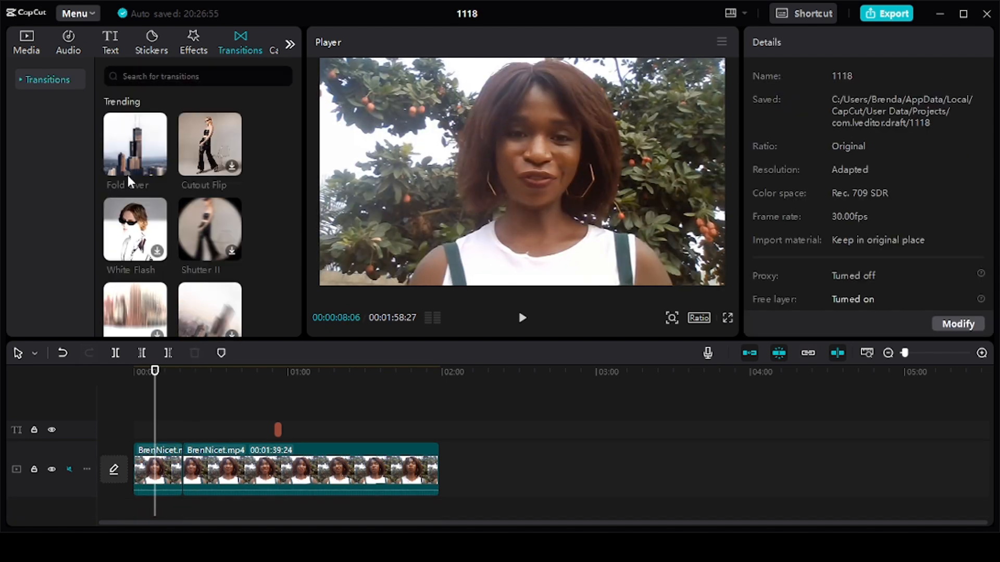
mouse_move(124, 152)
Try raising the volume of the second video segment in its basic audio settings
click(309, 464)
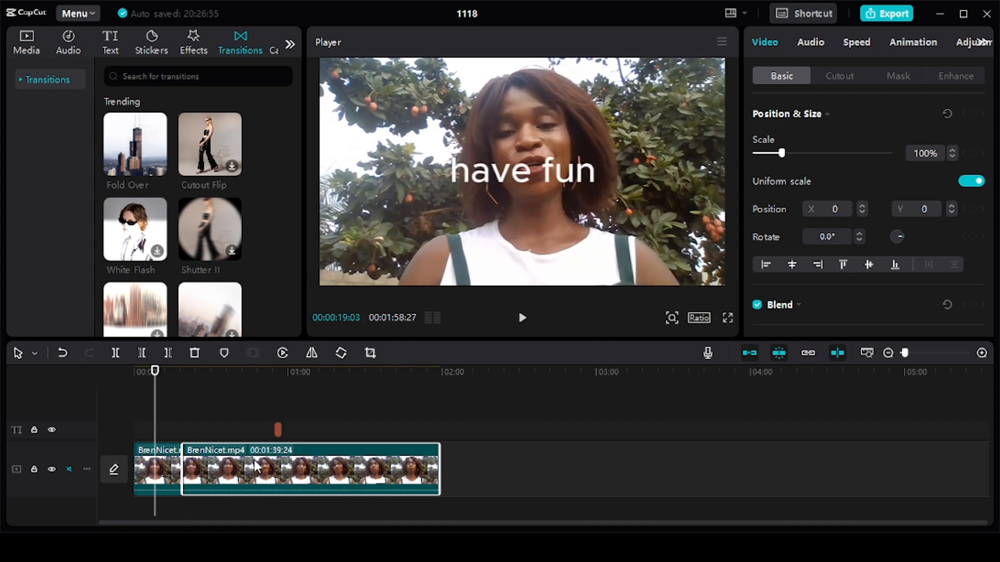
click(807, 43)
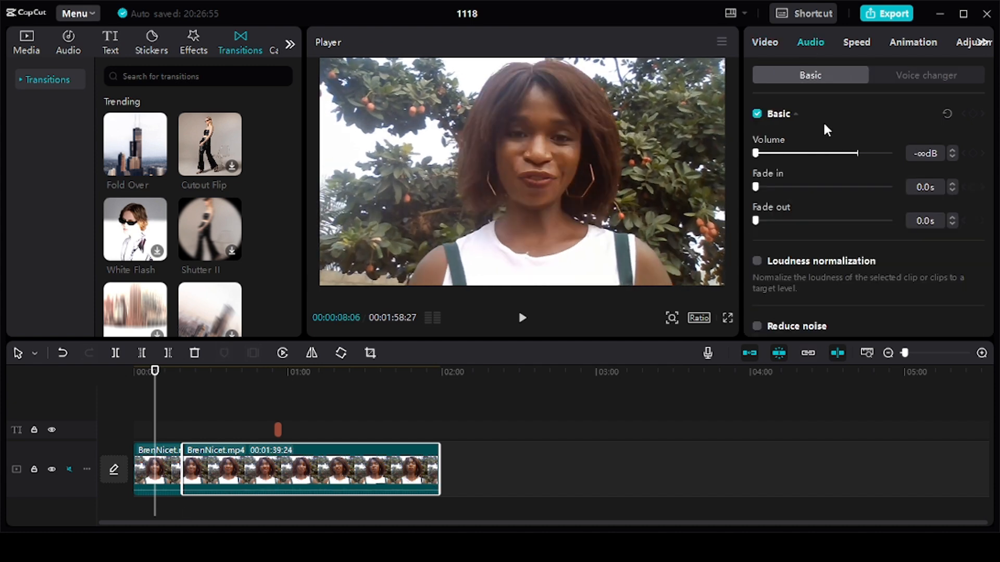
drag(756, 153, 845, 154)
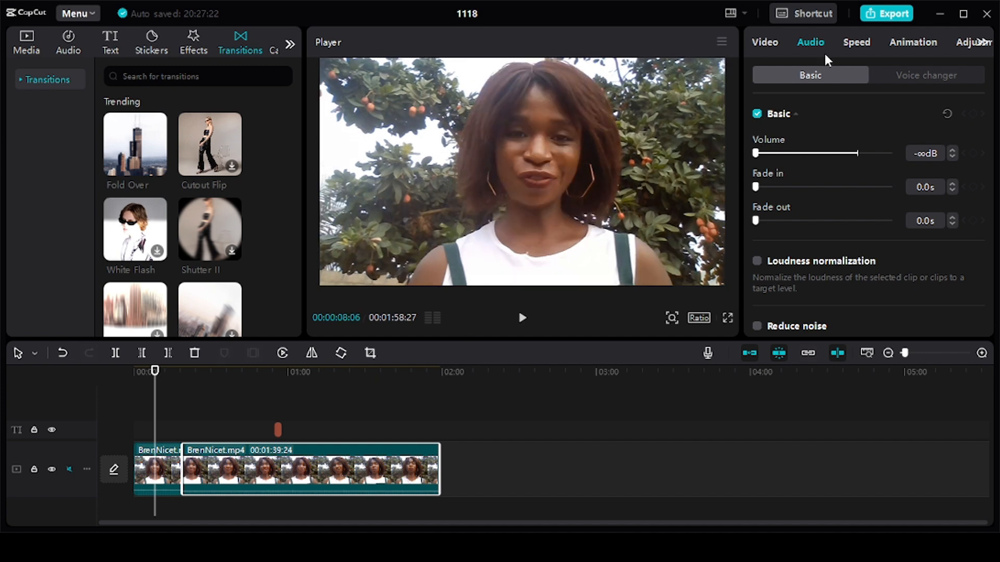
Open the export settings for project 1118
click(880, 14)
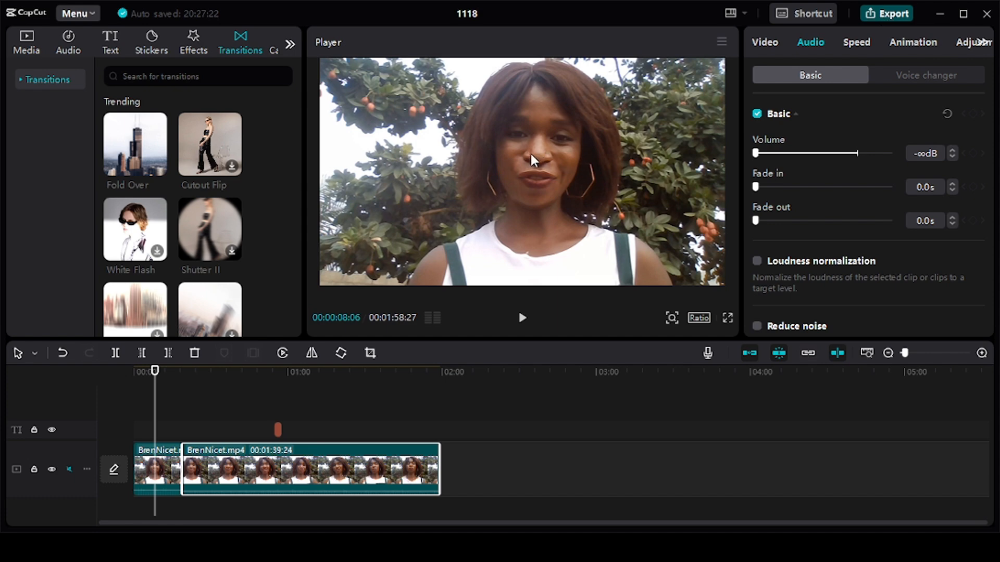
click(861, 14)
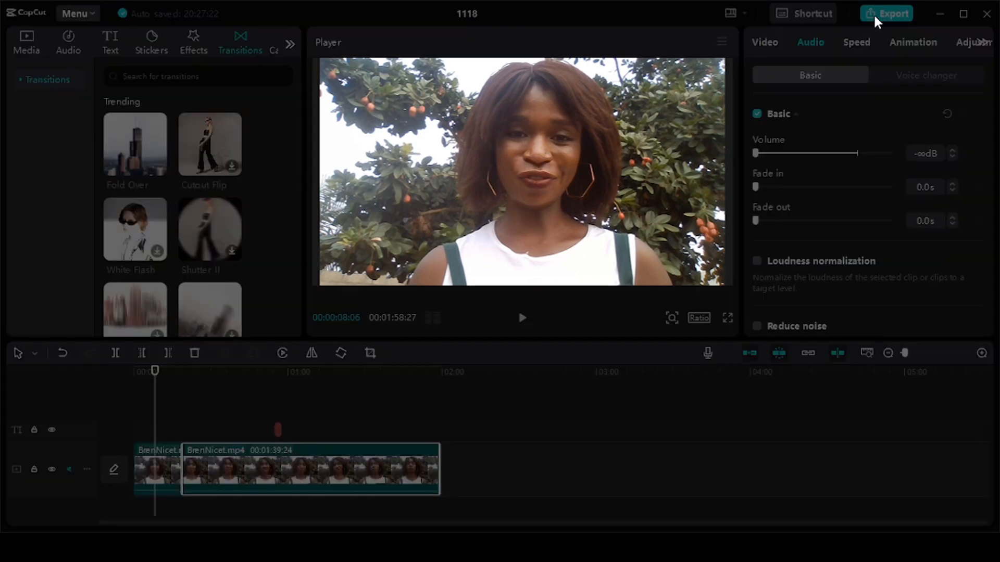